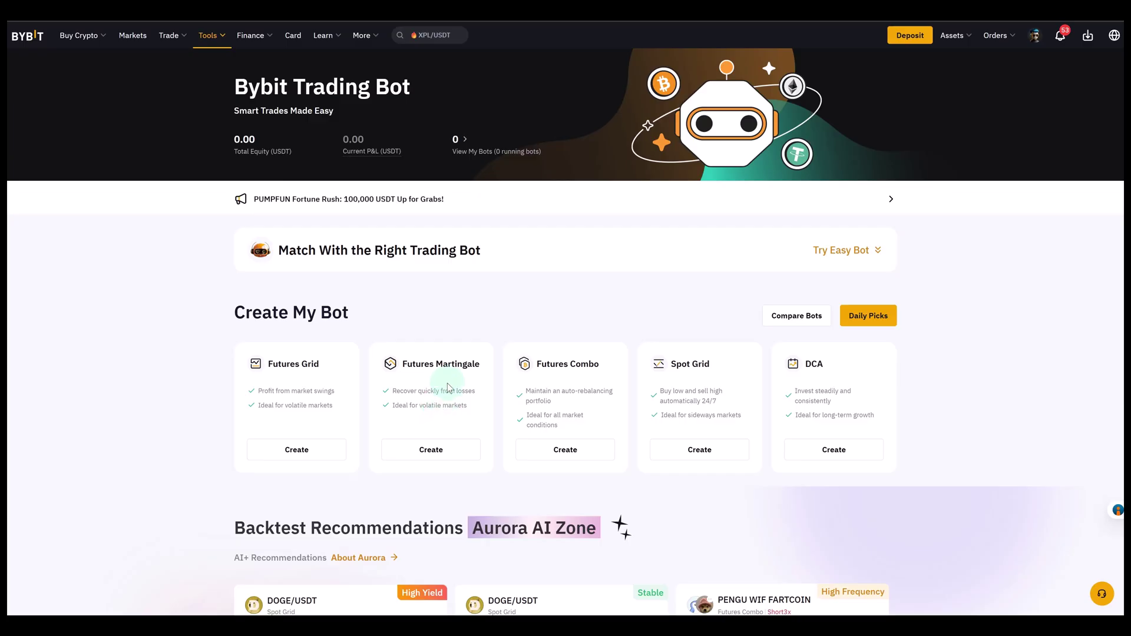
- Start a Futures Martingale bot for BTCUSDT with manual parameters in the Long direction
left_click(416, 451)
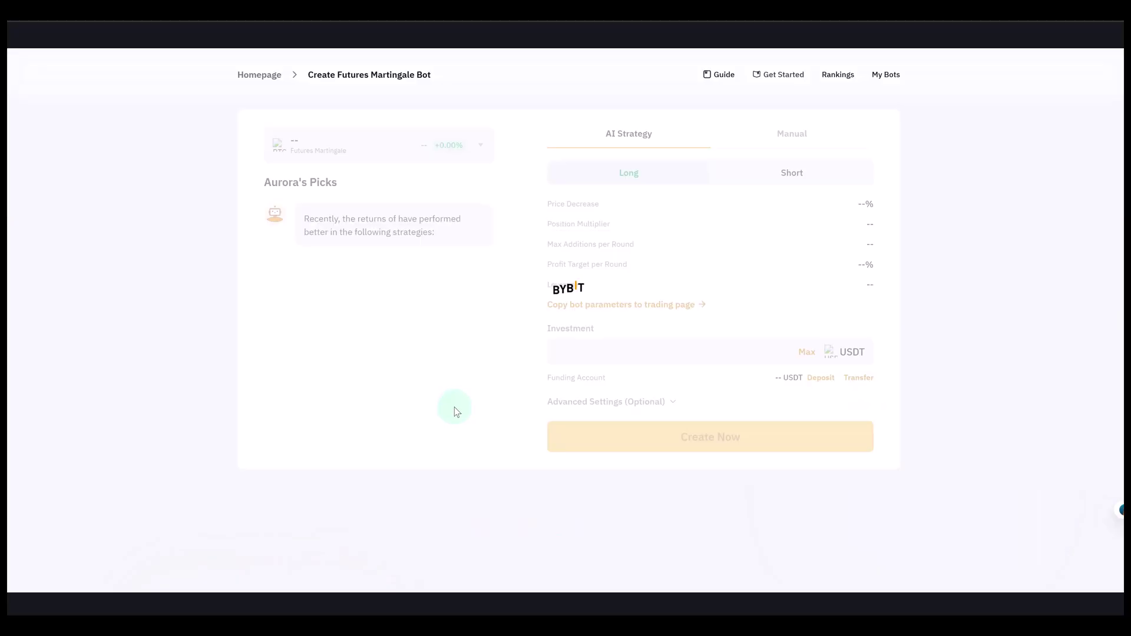
left_click(760, 140)
left_click(657, 173)
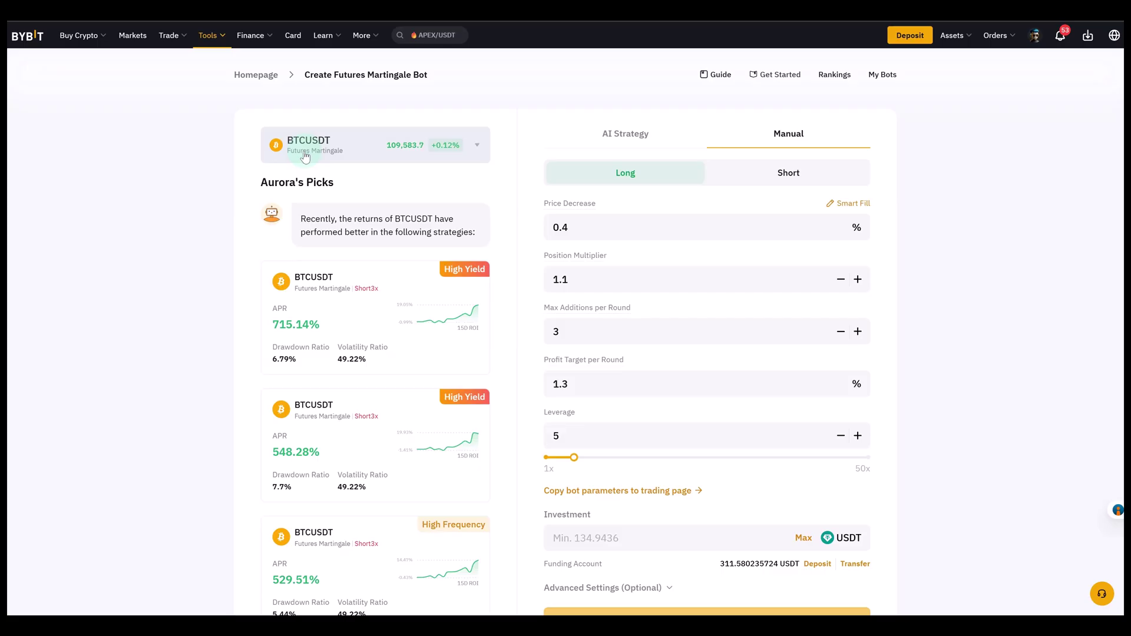
- Enter a 300 USDT investment amount
scroll(679, 365, "down", 1)
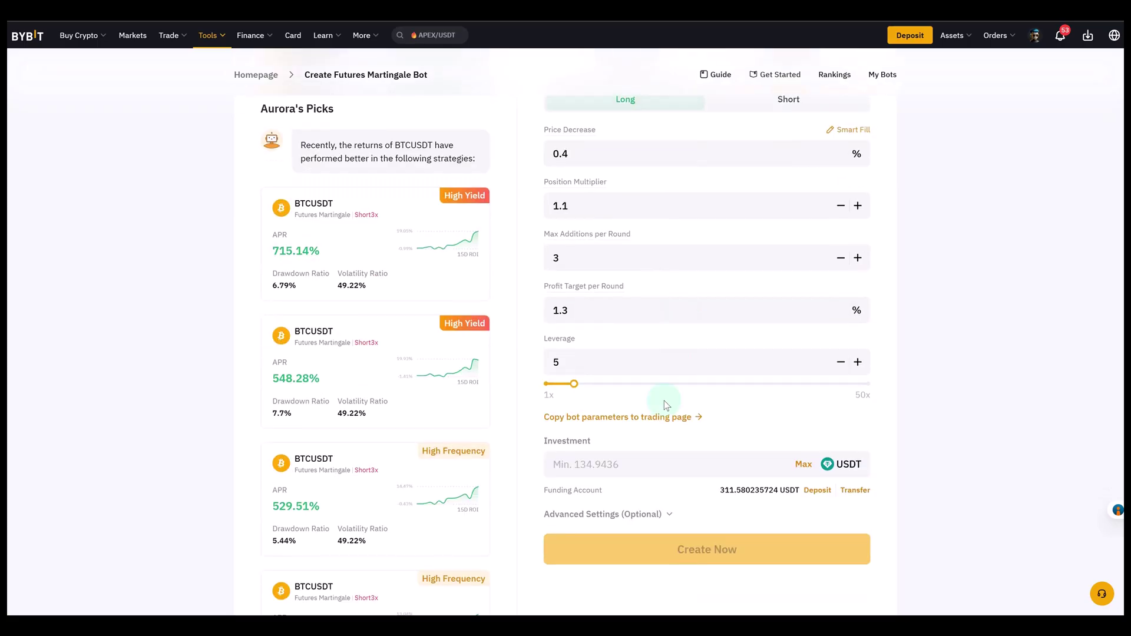
left_click(725, 462)
type("3000")
key("BackSpace")
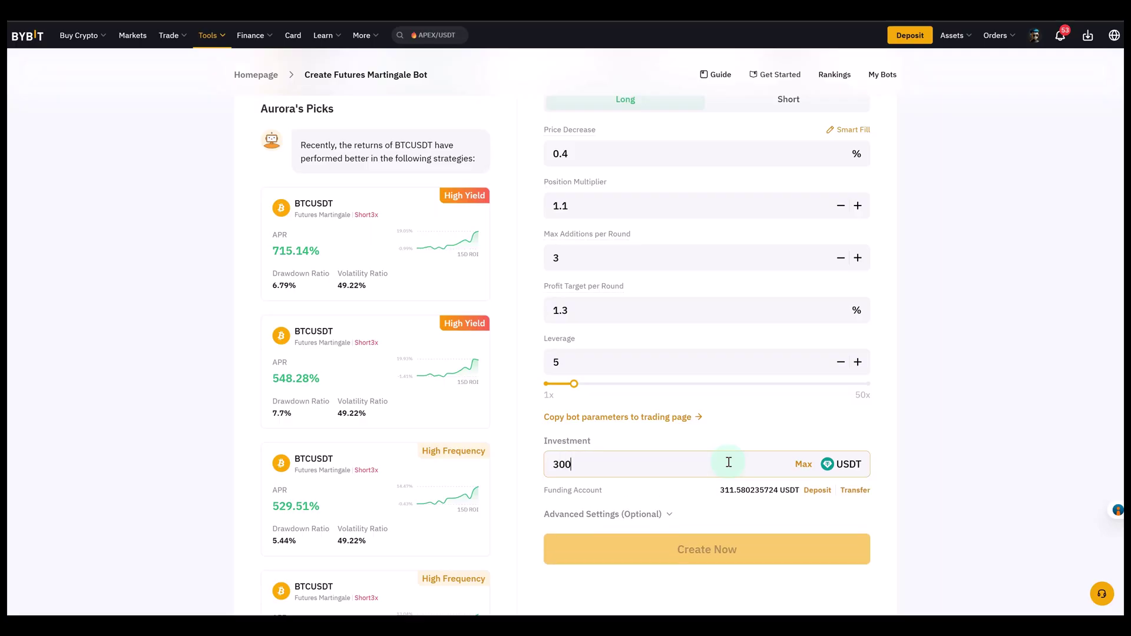
scroll(729, 462, "up", 1)
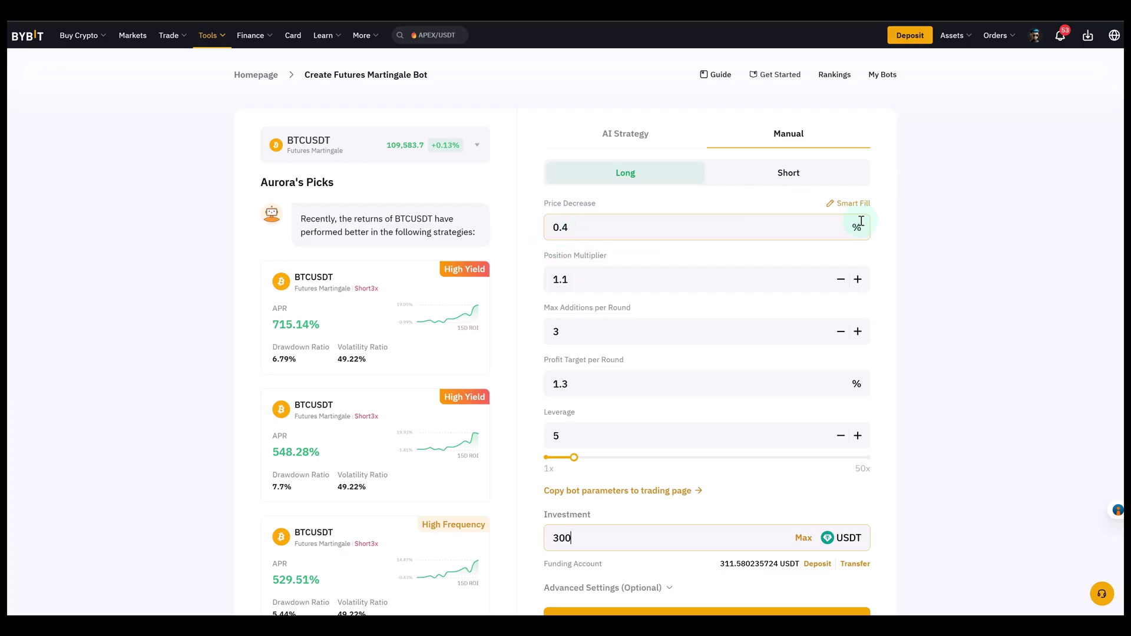
- Replace the 0.4% Price Decrease value with 1
mouse_move(574, 202)
left_click_drag(574, 231, 470, 229)
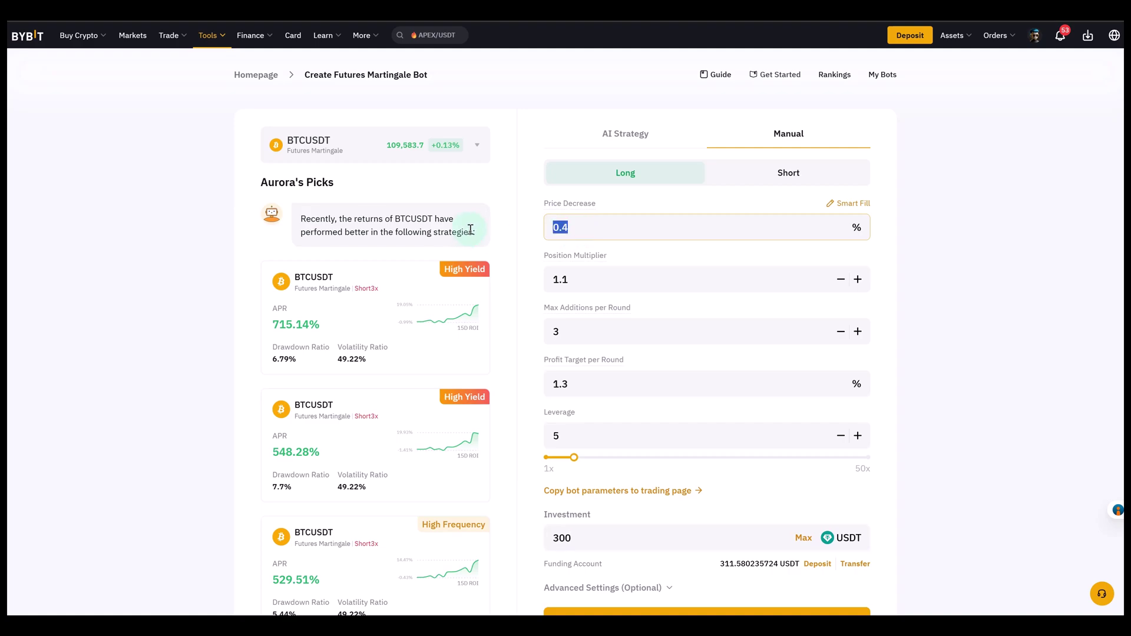
type("1")
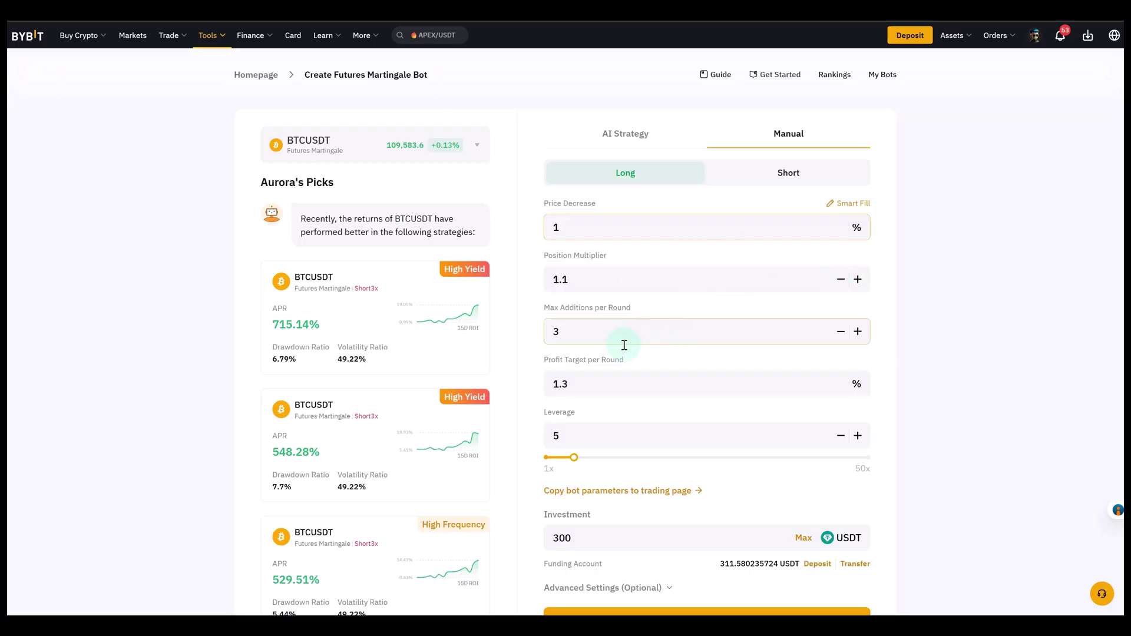
- Raise Max Additions per Round from 3 to 5
scroll(580, 331, "down", 1)
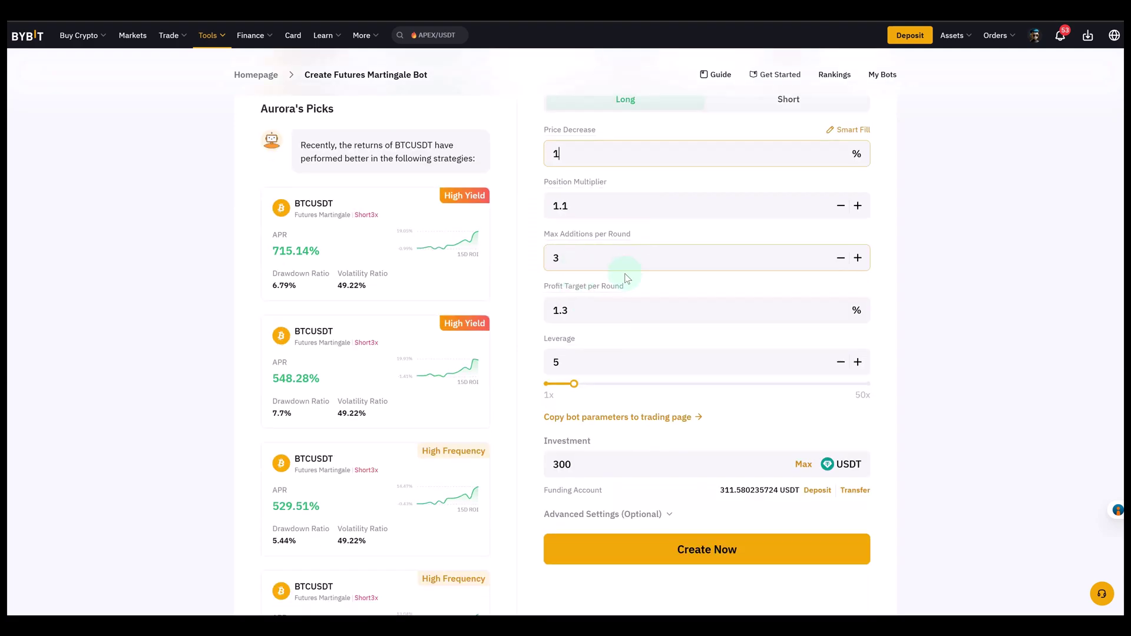
left_click(683, 259)
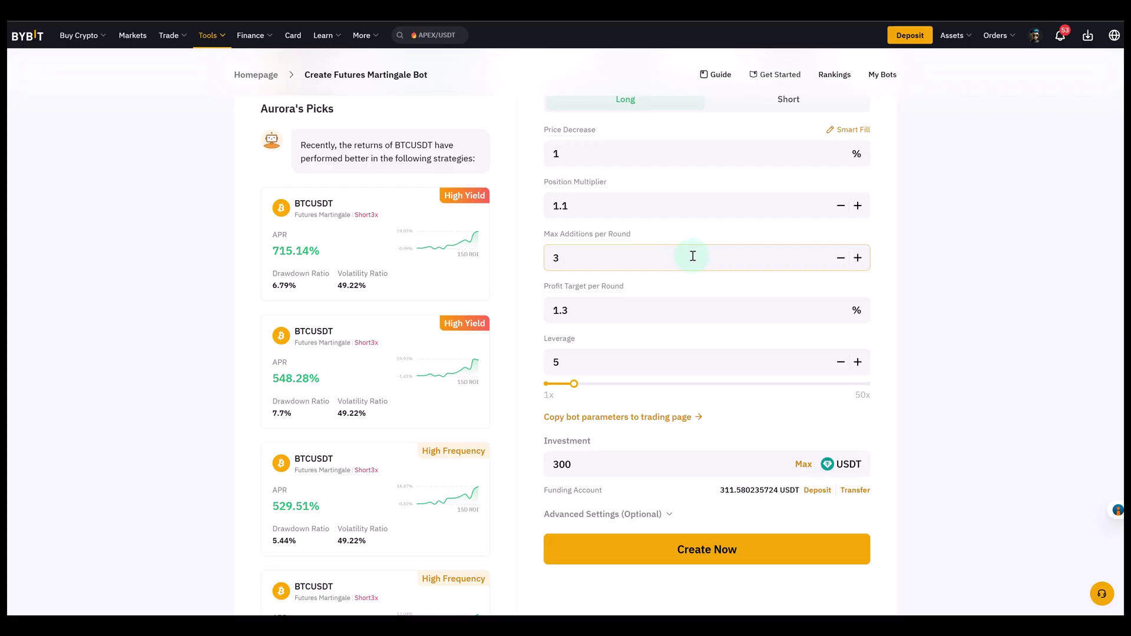
left_click(859, 261)
mouse_move(581, 283)
left_click(681, 257)
- Set the Profit Target per Round to 2%
left_click(612, 305)
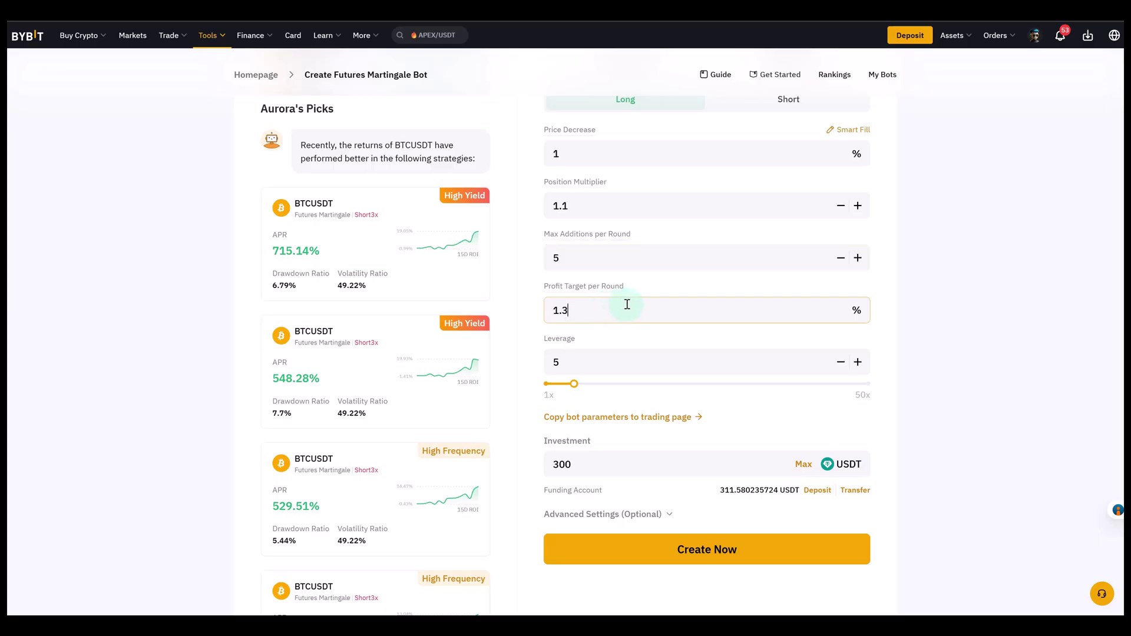
double_click(628, 302)
type("2")
left_click(609, 363)
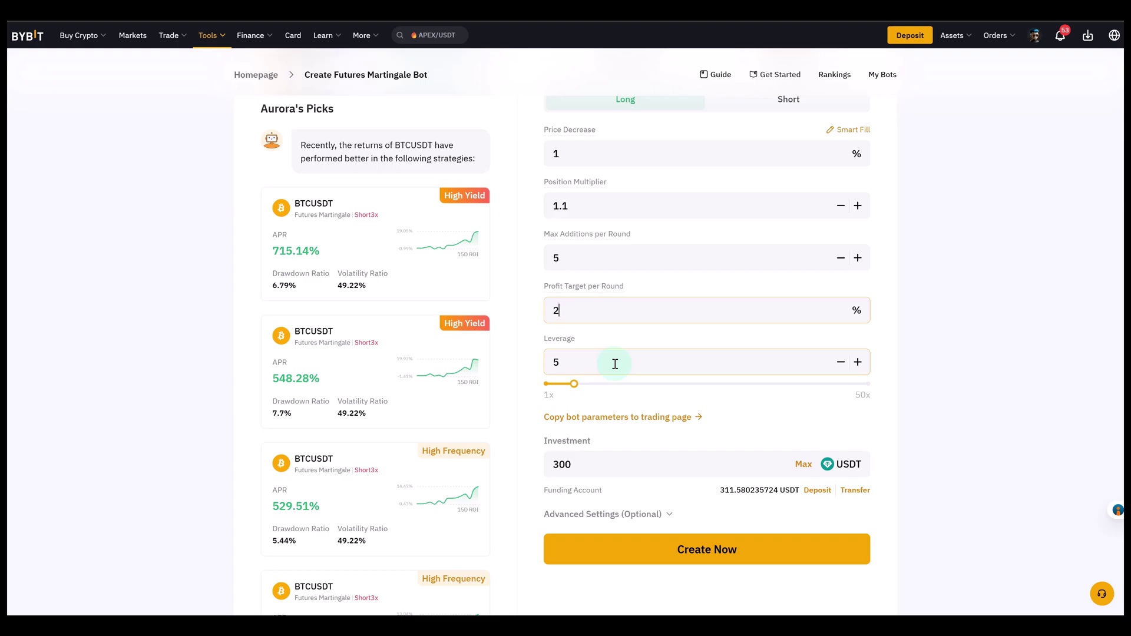
- Change the investment from 300 to 200 USDT
left_click(562, 384)
left_click_drag(563, 386, 565, 383)
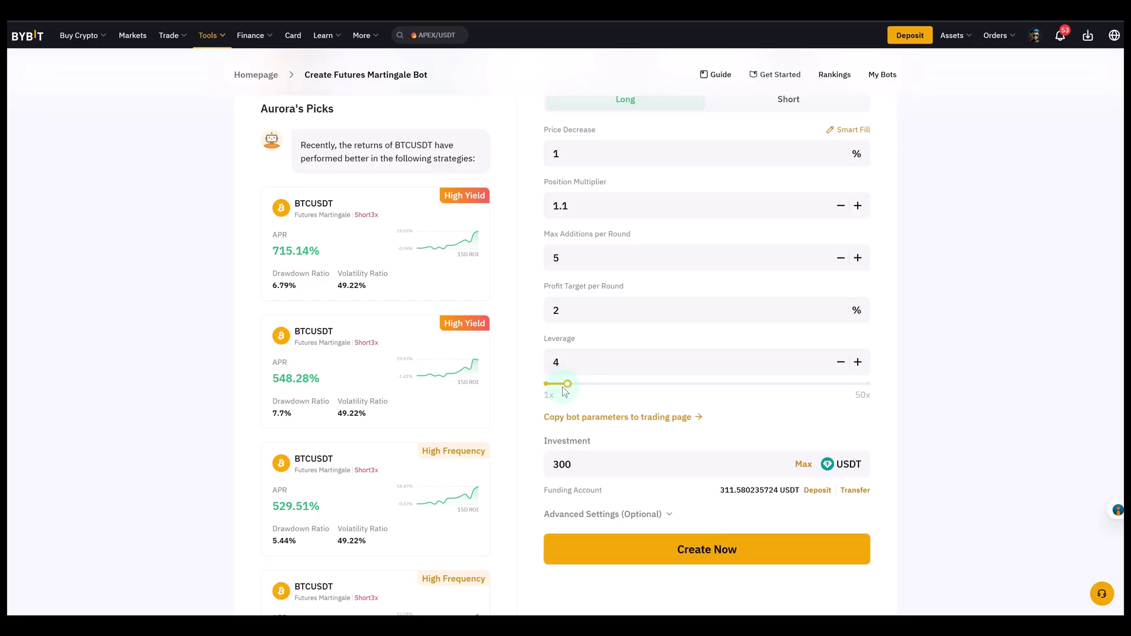
left_click(584, 470)
left_click(565, 383)
left_click_drag(565, 388, 602, 386)
left_click(575, 464)
double_click(574, 464)
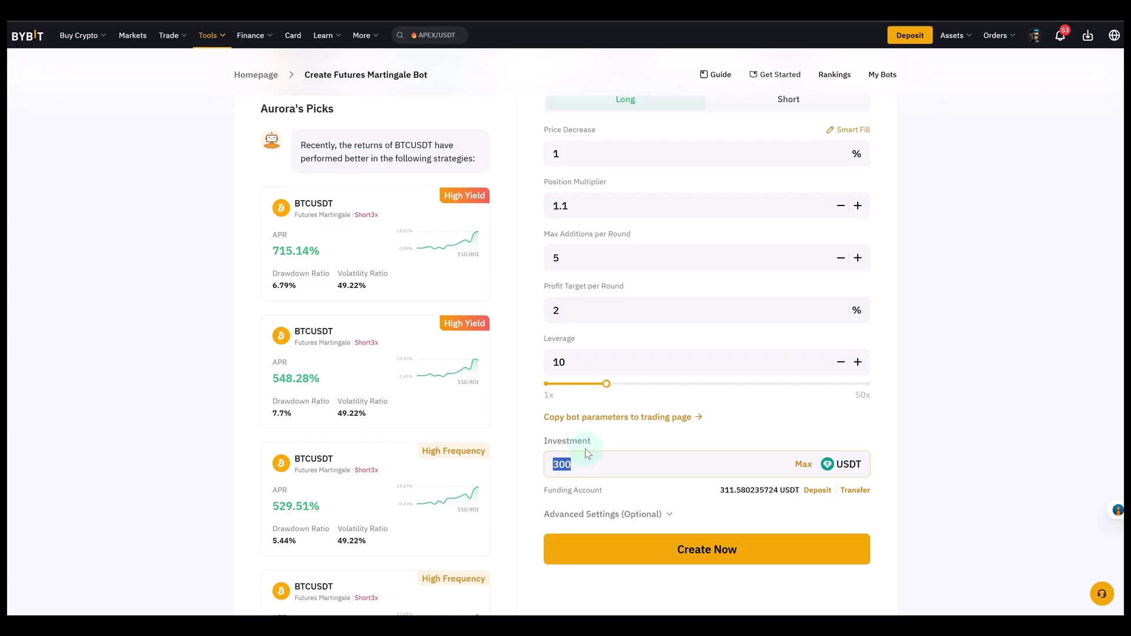
type("200")
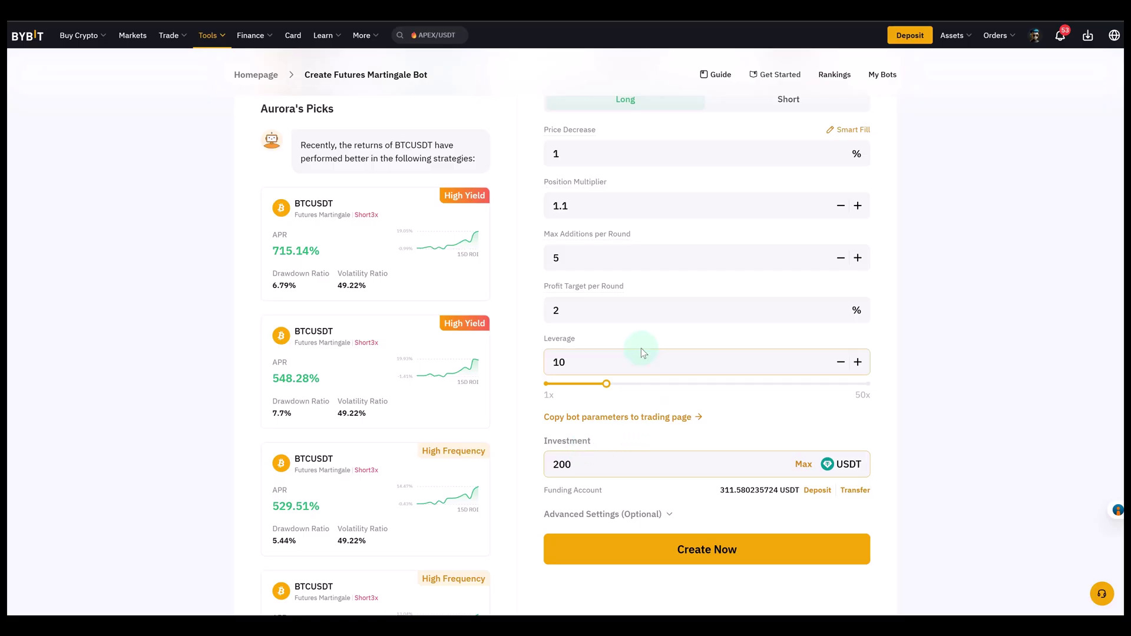
- Set leverage to 7x so the 200 USDT investment meets the minimum
left_click_drag(607, 384, 567, 387)
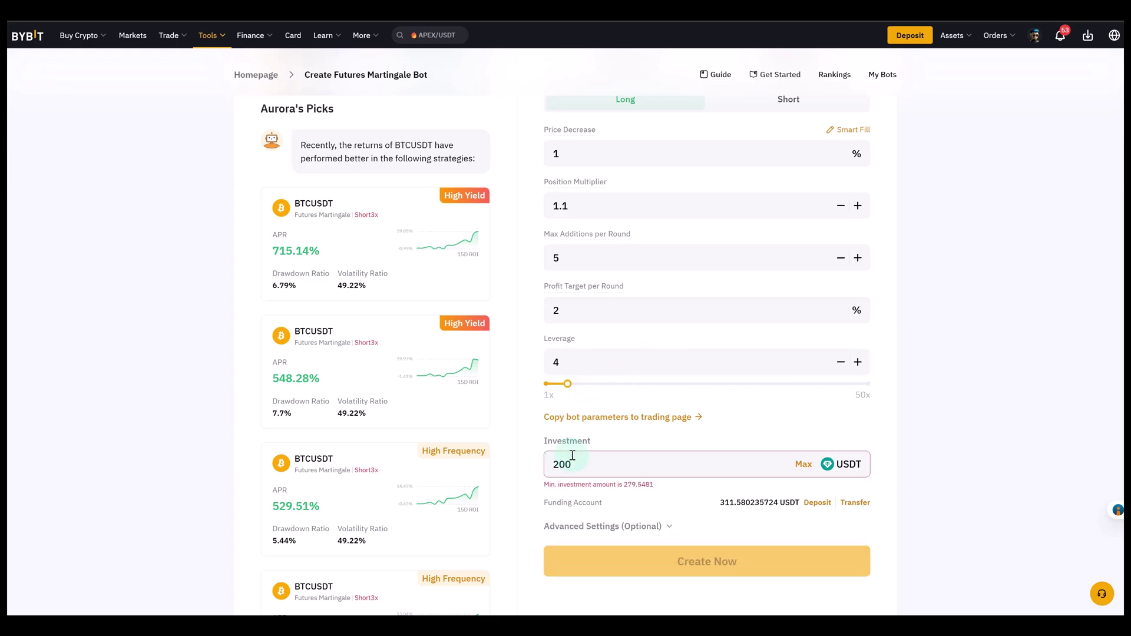
left_click(576, 385)
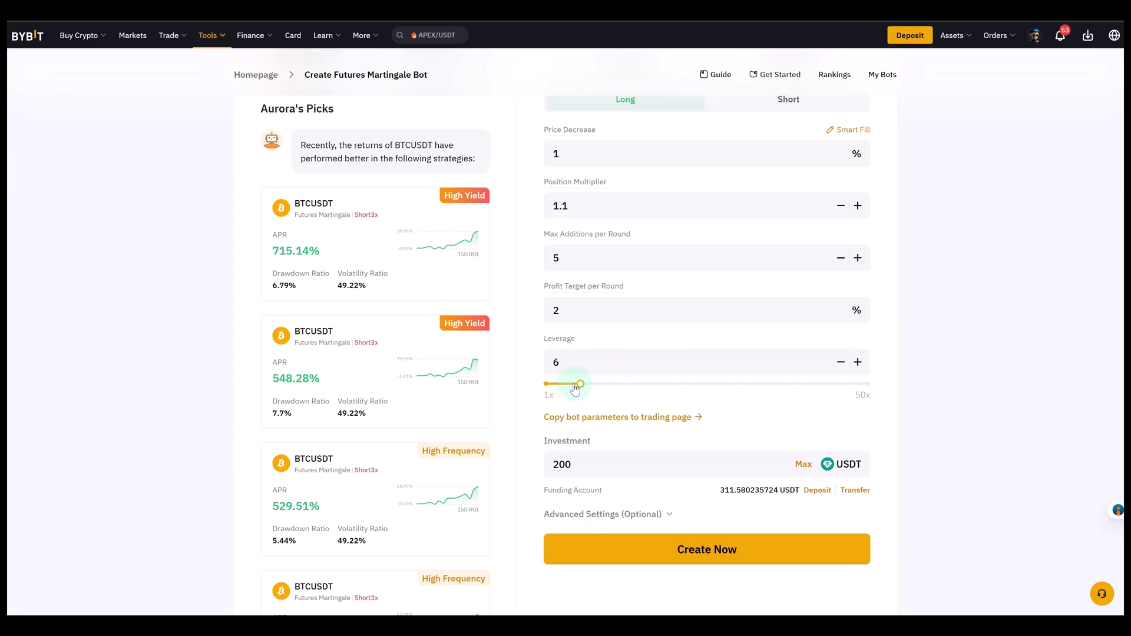
left_click(574, 390)
left_click(583, 388)
- Enter a 30% stop loss under Advanced Settings, capping losses at 60 USDT
left_click(669, 513)
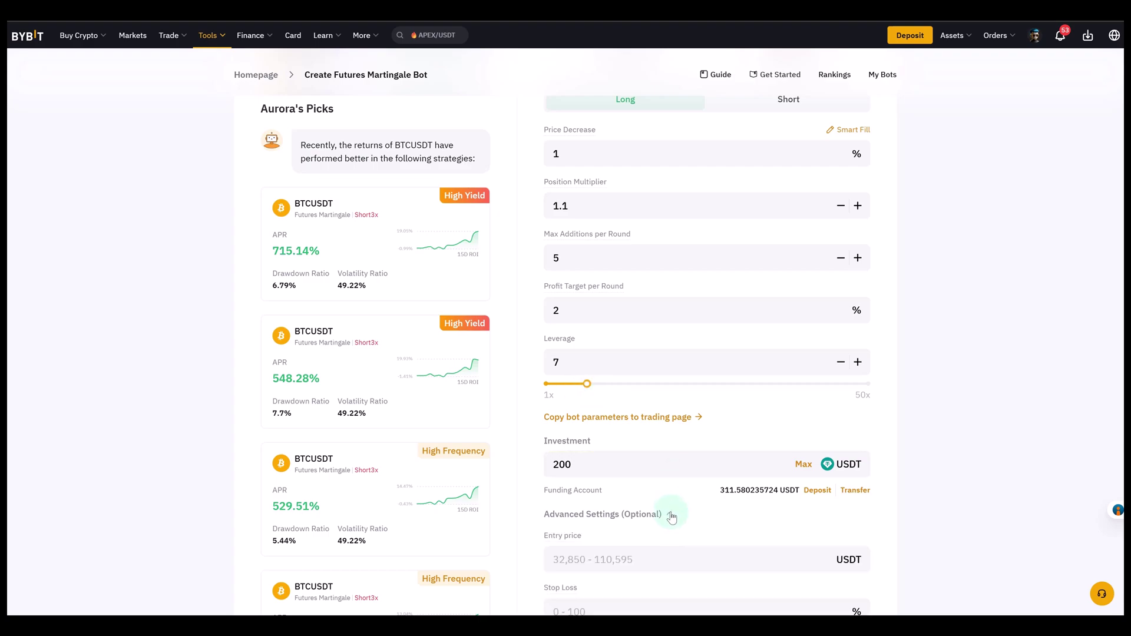
scroll(670, 483, "down", 4)
left_click(608, 391)
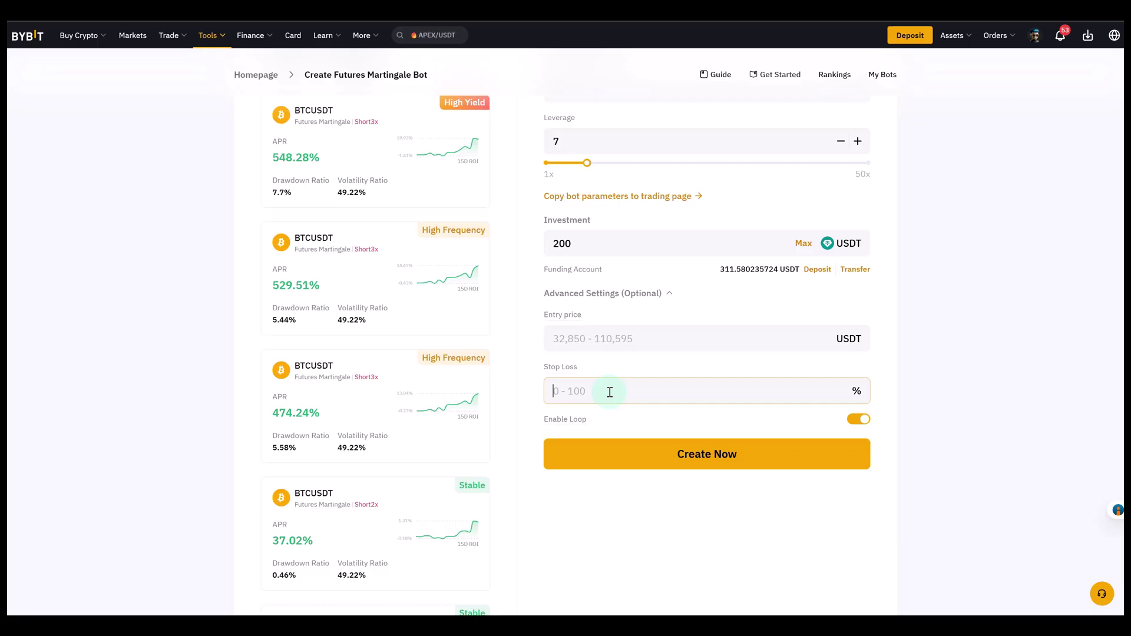
type("30")
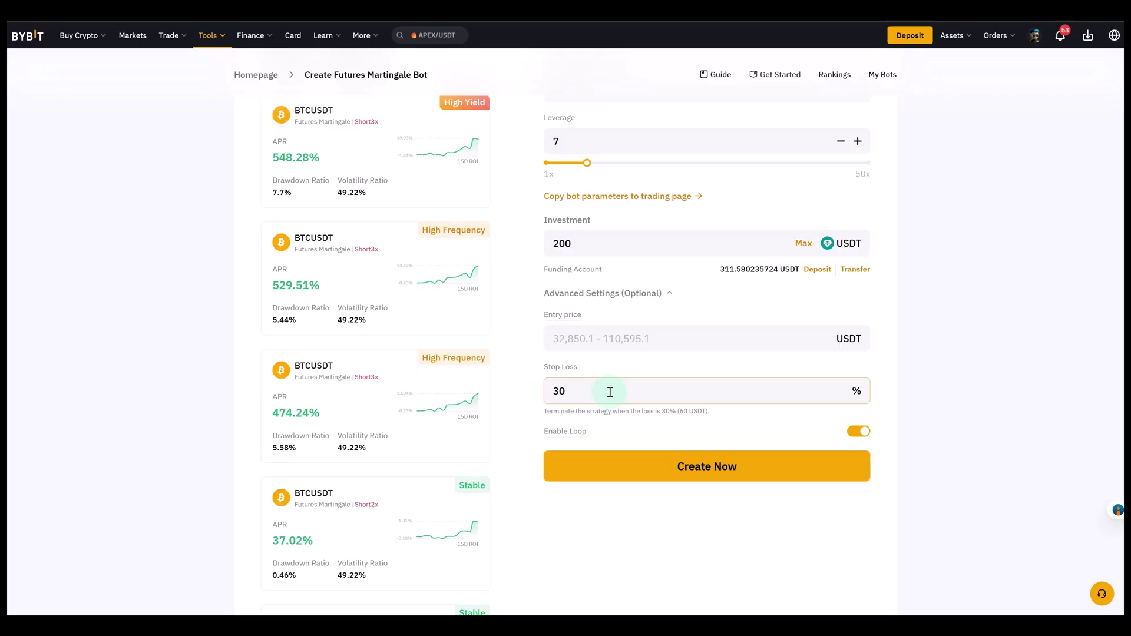